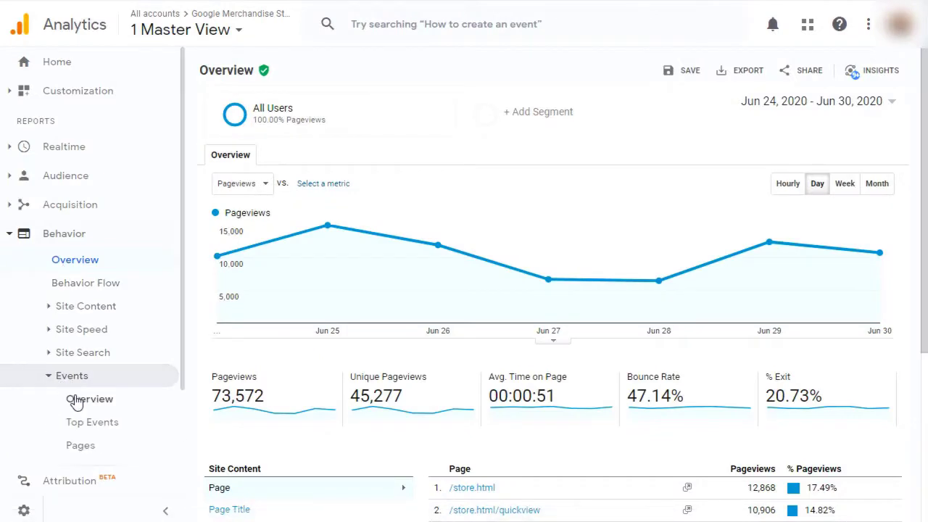
View the Top Events report, then open the Goals Overview report under Conversions
left_click(86, 427)
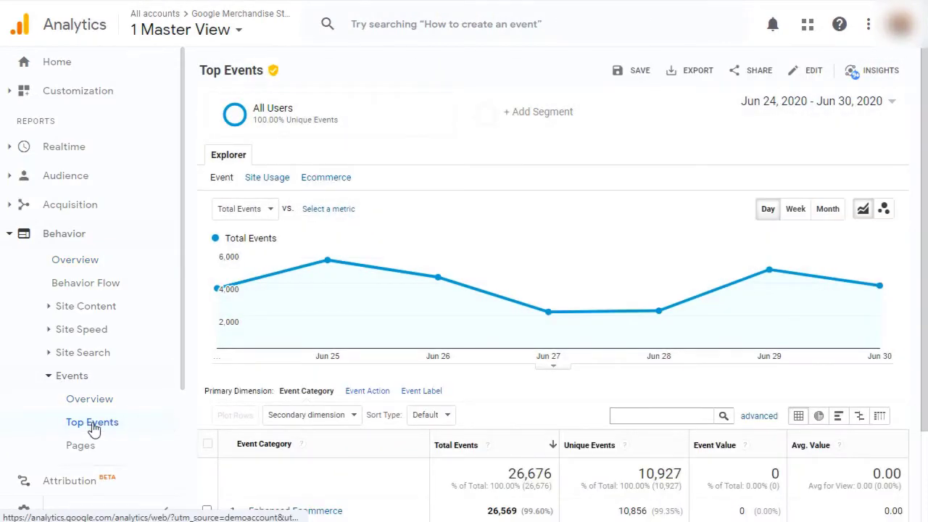
left_click(15, 238)
left_click(10, 265)
left_click(67, 294)
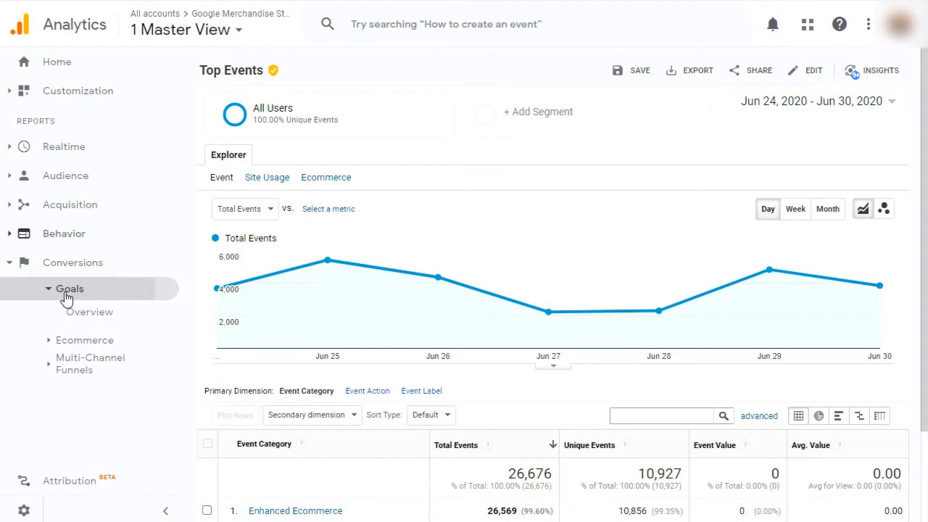
left_click(85, 315)
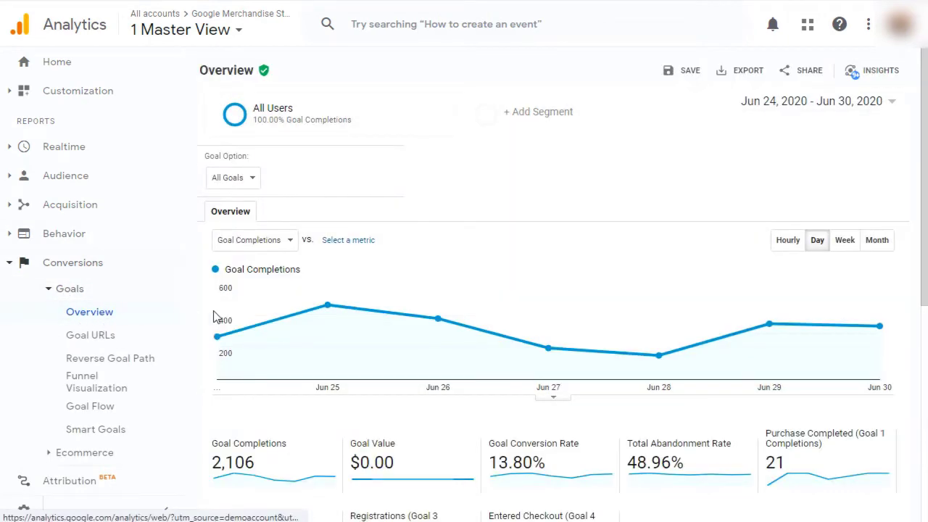
Scroll down the Goals Overview and open the Goal URLs report
scroll(214, 317, "down", 5)
scroll(214, 318, "down", 2)
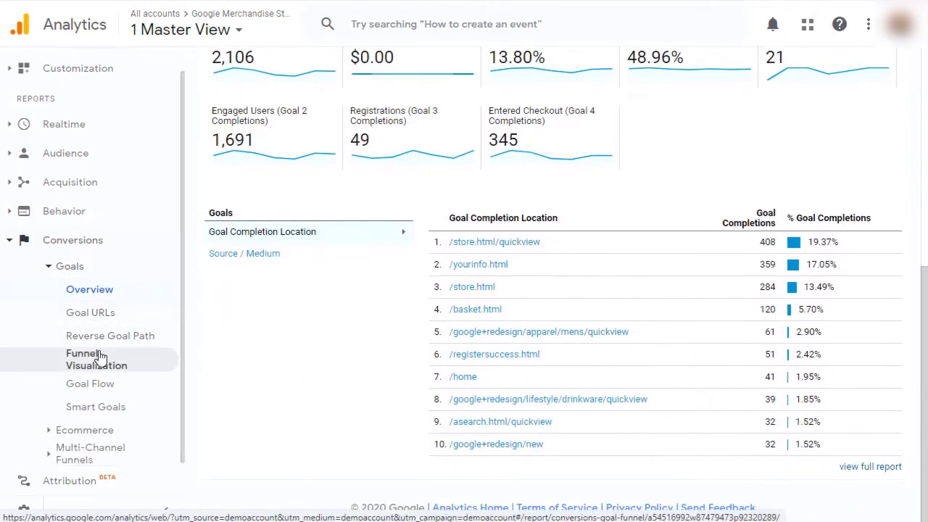
left_click(92, 317)
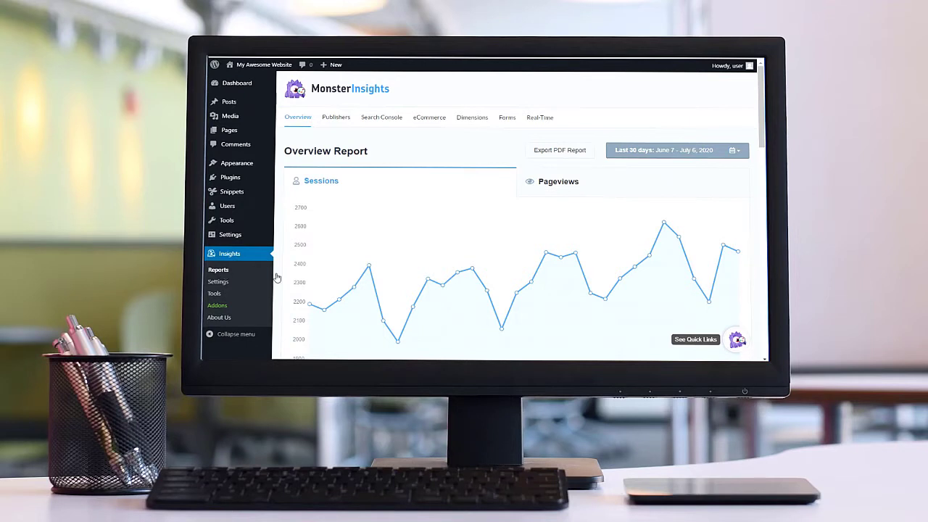
Show the MonsterInsights Forms report and scroll the addons page to the Contact Form 7 entry
left_click(506, 118)
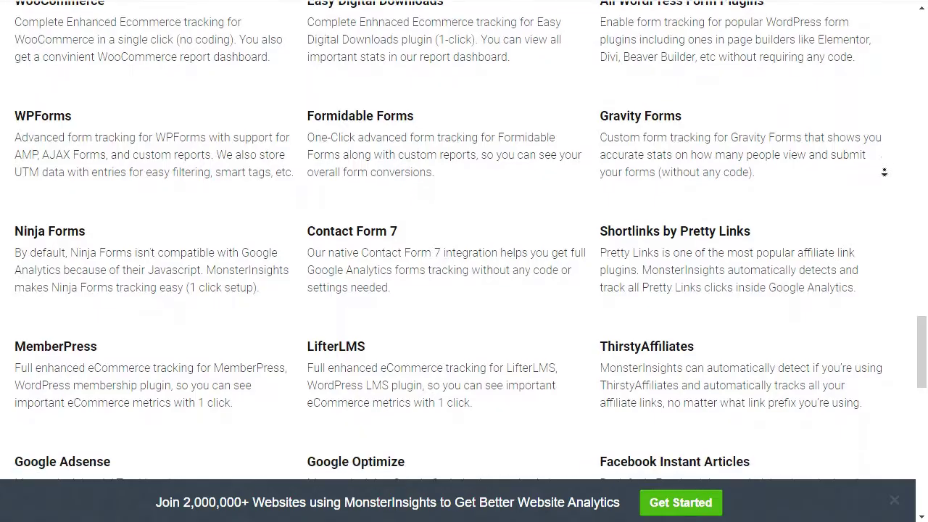
scroll(885, 172, "down", 1)
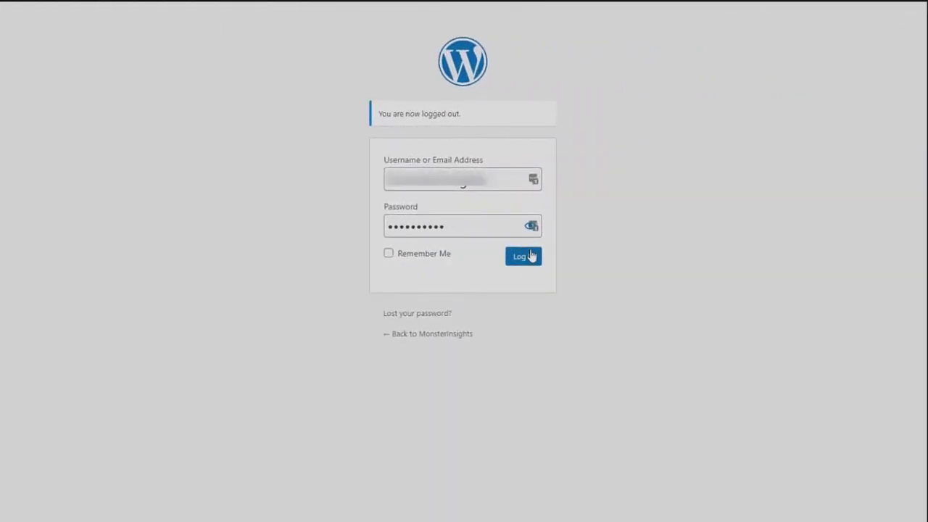
Log in to the WordPress admin and go to Plugins > Add New
left_click(531, 256)
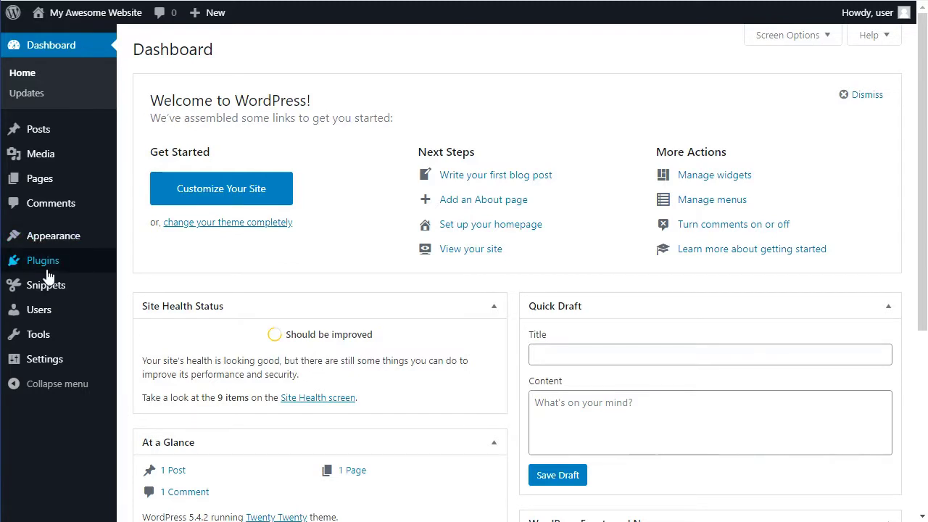
mouse_move(29, 262)
left_click(146, 284)
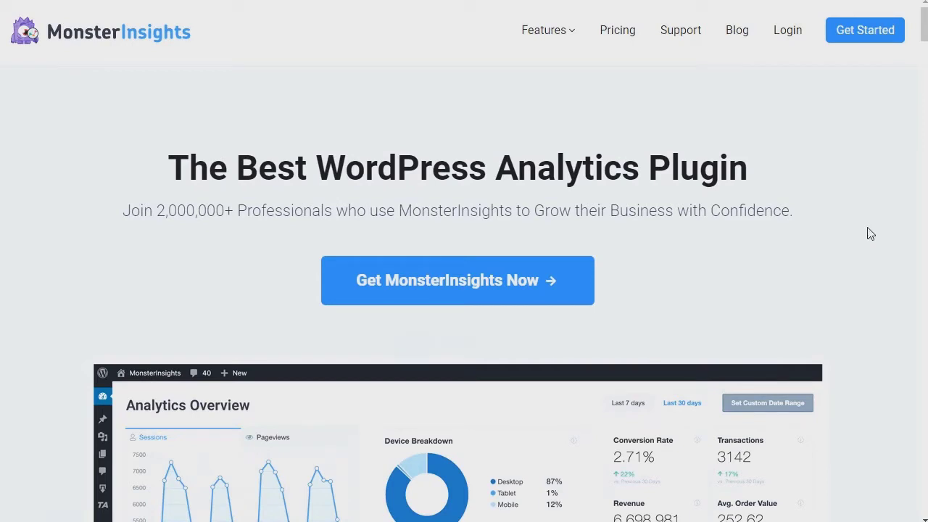
Log in to the MonsterInsights account, download the Pro plugin zip (7.10.5), and sign into WordPress
left_click(788, 41)
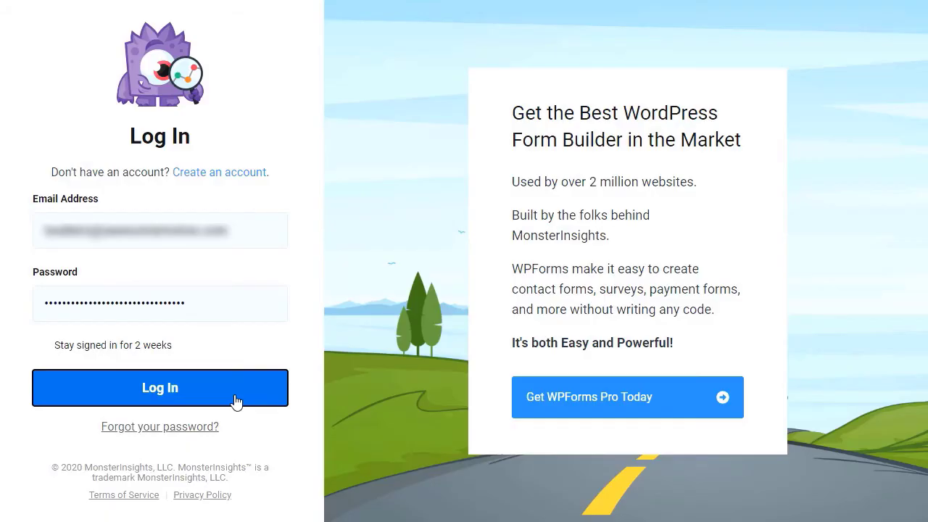
left_click(236, 402)
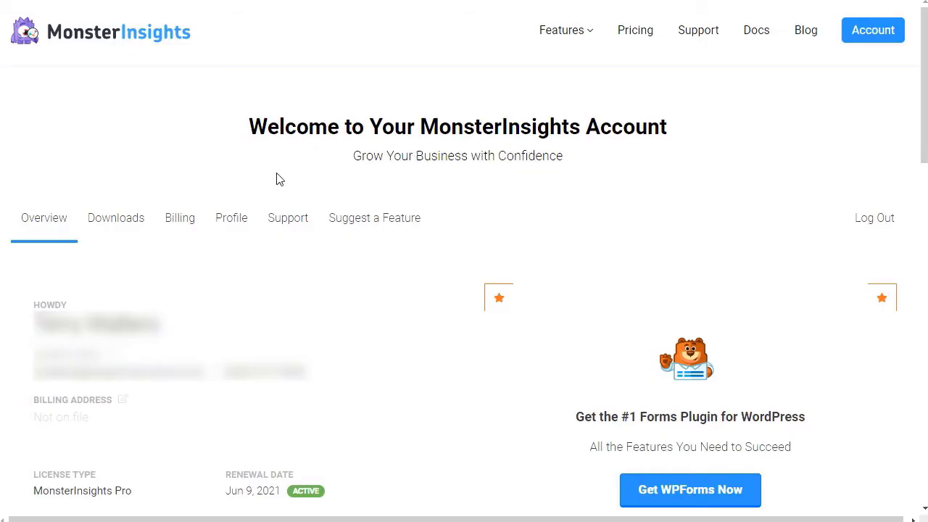
left_click(118, 224)
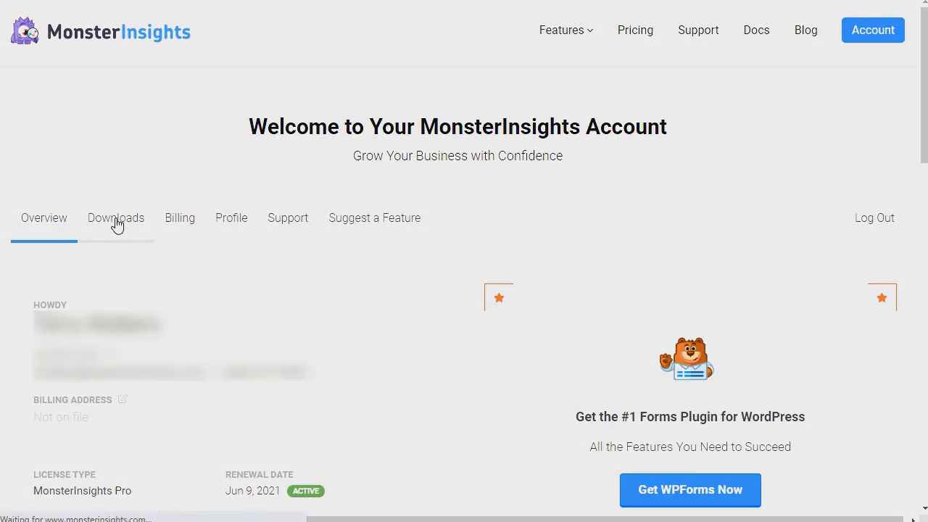
left_click(744, 325)
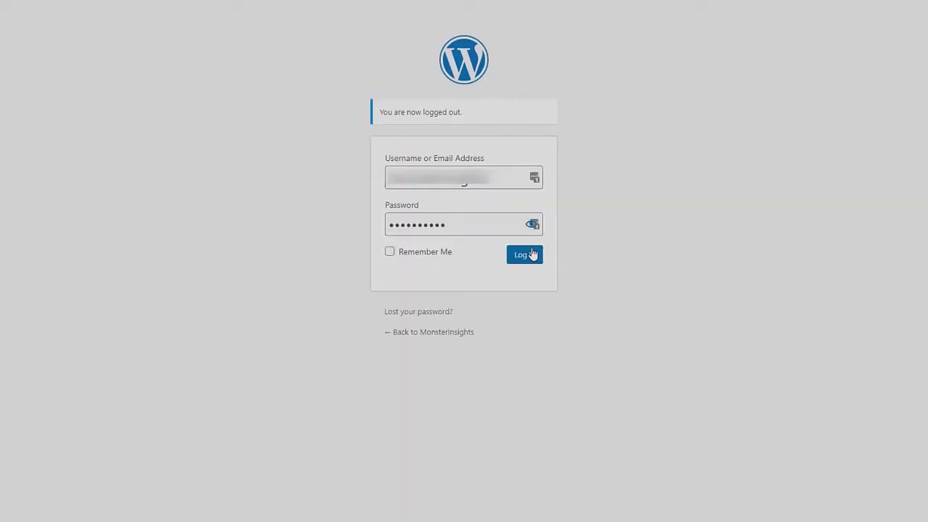
left_click(531, 253)
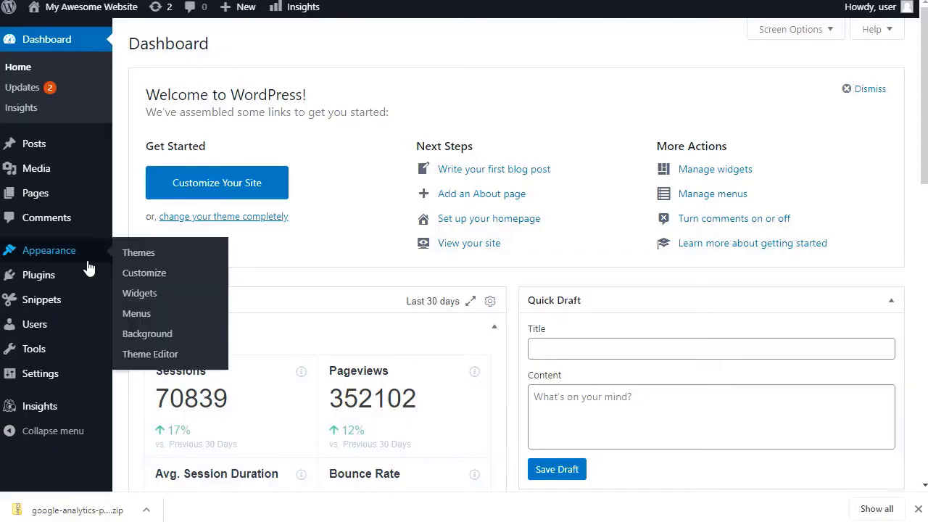
Upload and install the google-analytics-premium-v7.10.5 zip via Plugins > Add New > Upload Plugin
mouse_move(50, 276)
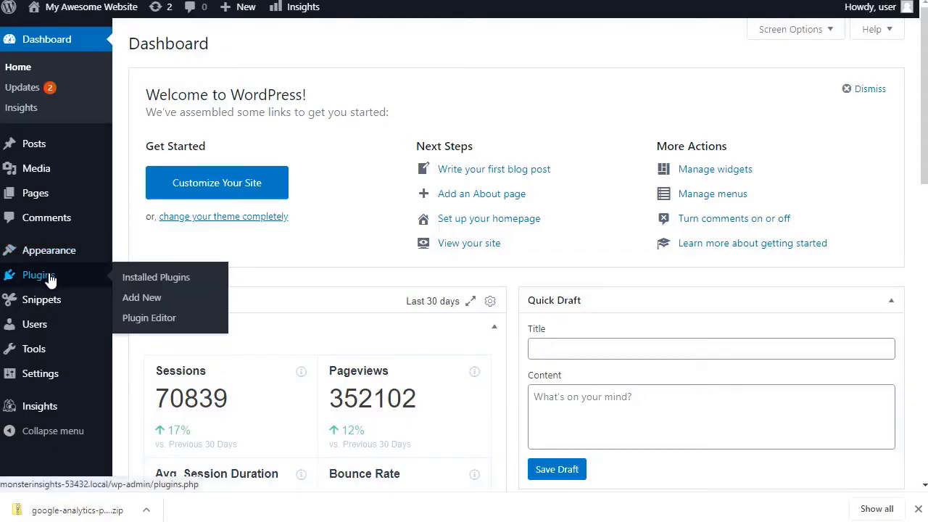
left_click(144, 299)
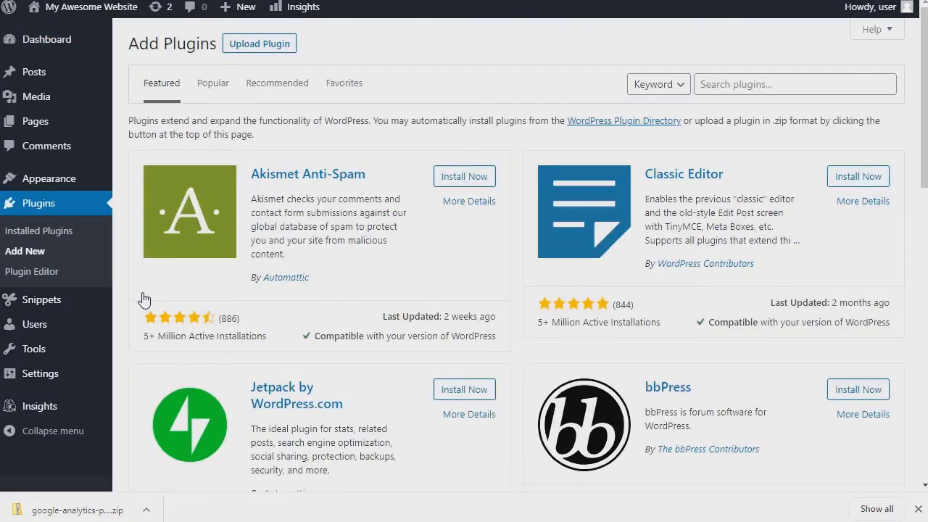
left_click(253, 46)
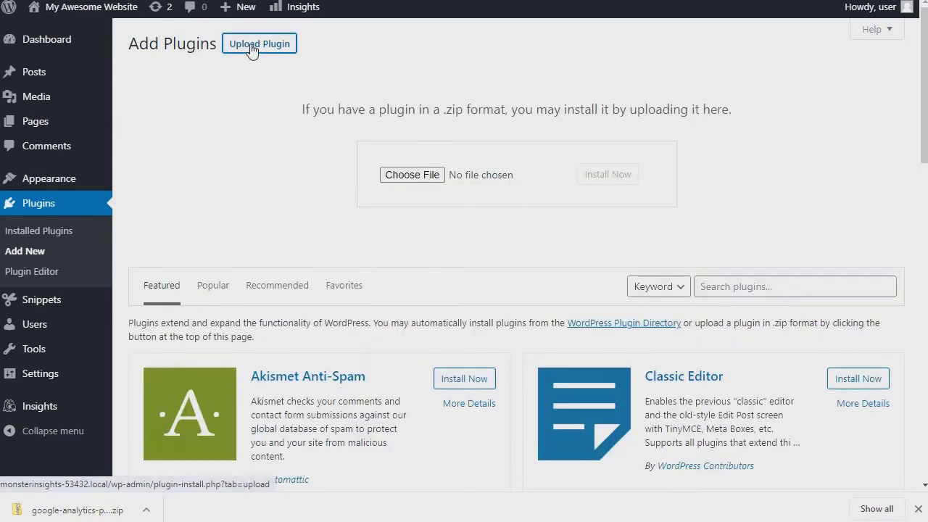
left_click(398, 177)
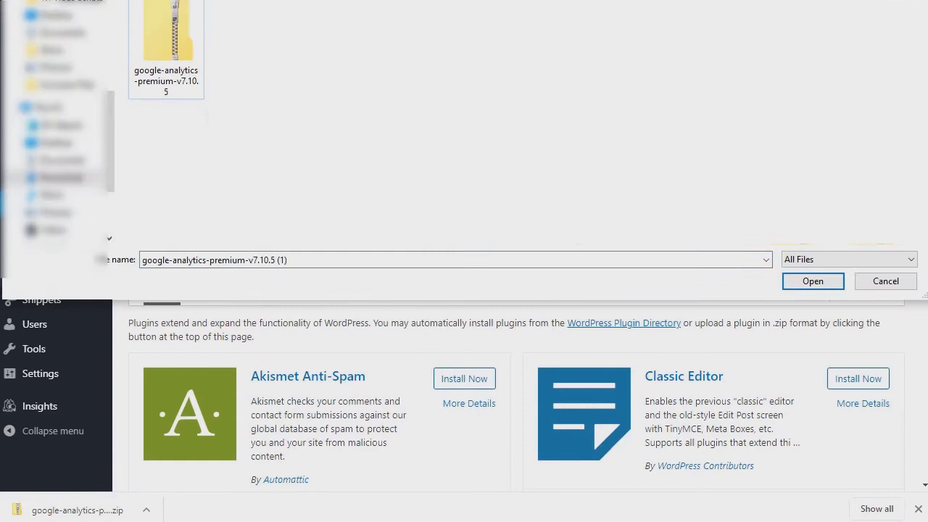
left_click(186, 61)
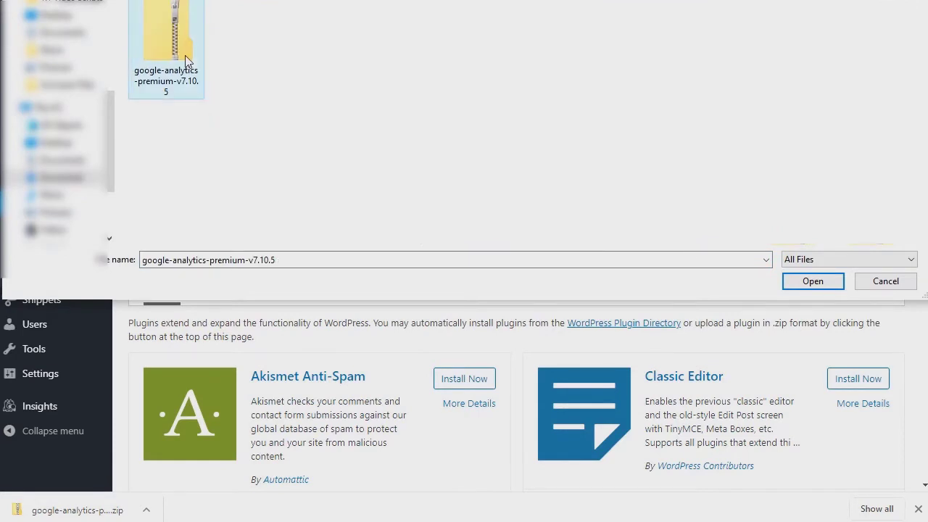
left_click(811, 285)
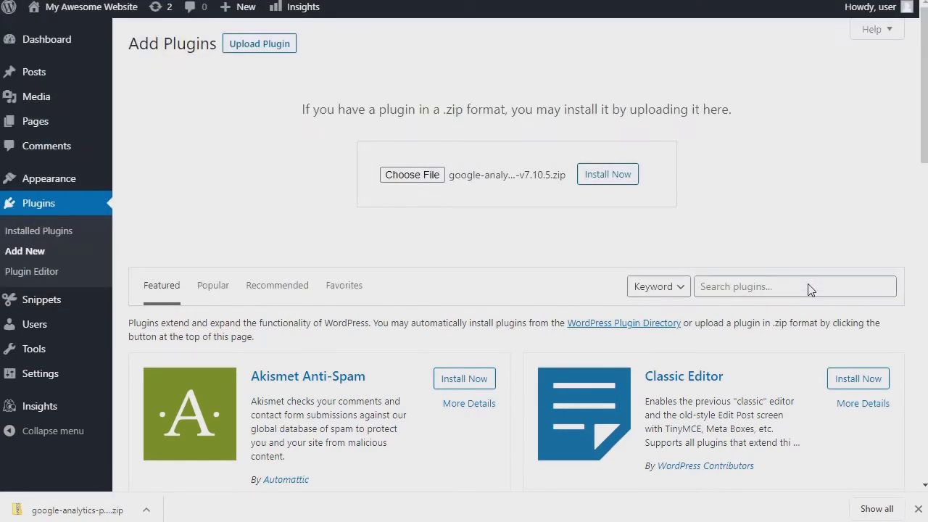
left_click(607, 175)
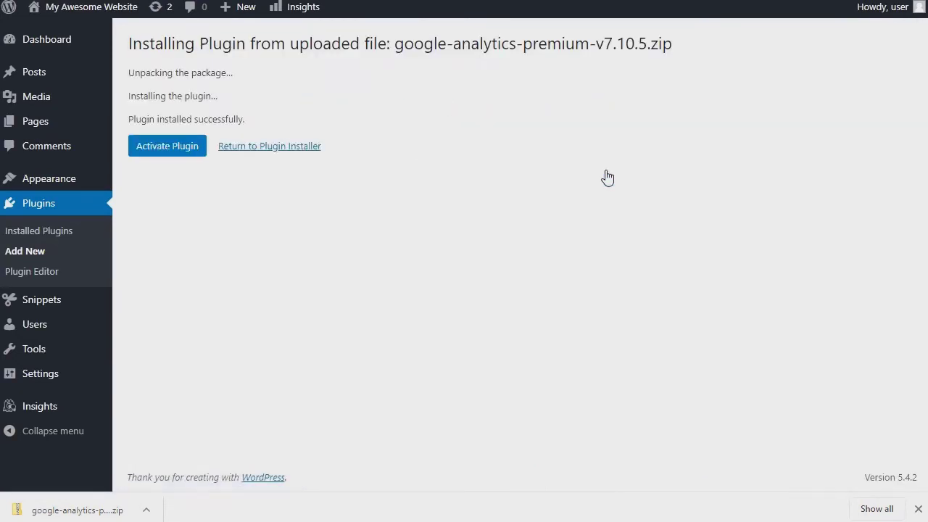
Deactivate MonsterInsights Lite and activate MonsterInsights Pro
left_click(181, 147)
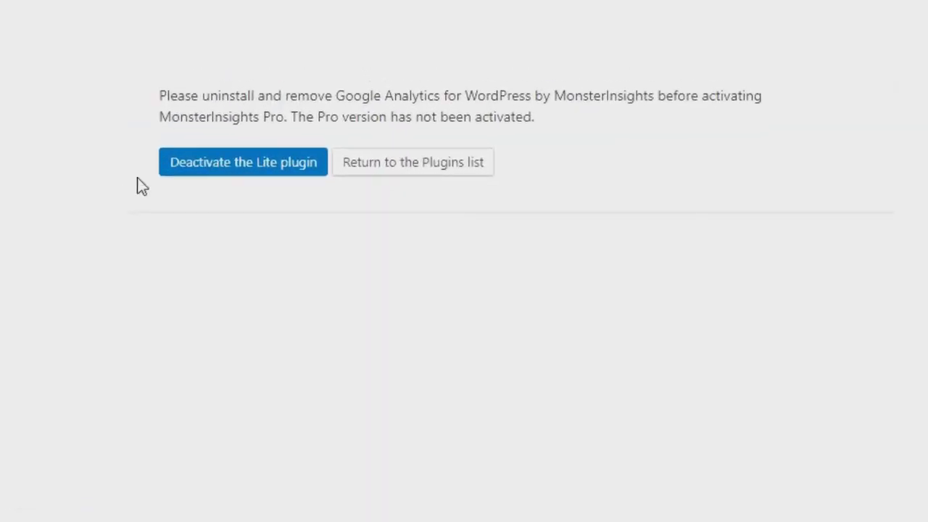
left_click(230, 168)
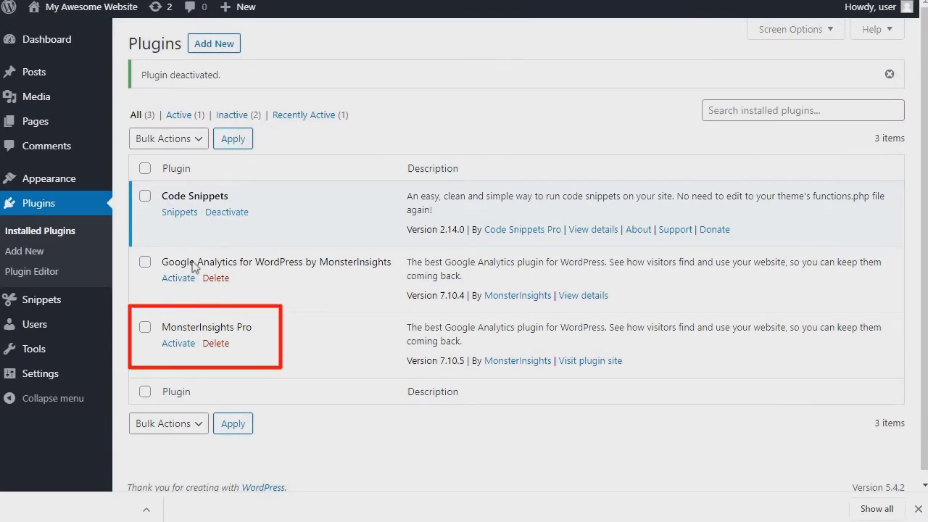
left_click(187, 345)
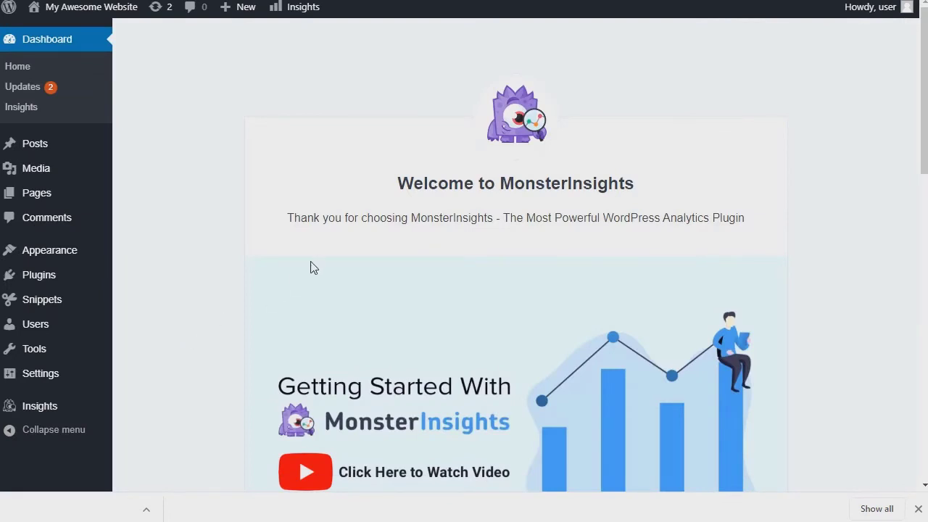
Save Ecommerce as the site category and sign in with the second Google account
scroll(311, 266, "down", 5)
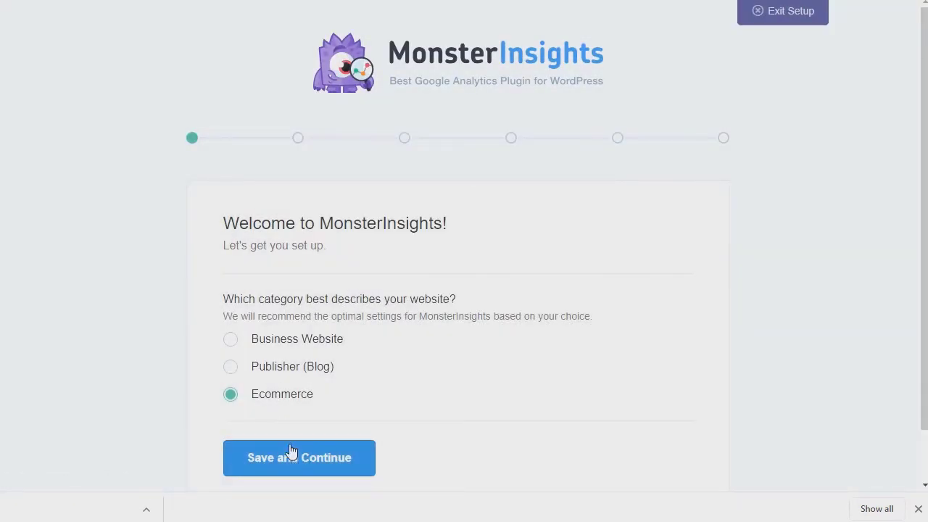
left_click(294, 458)
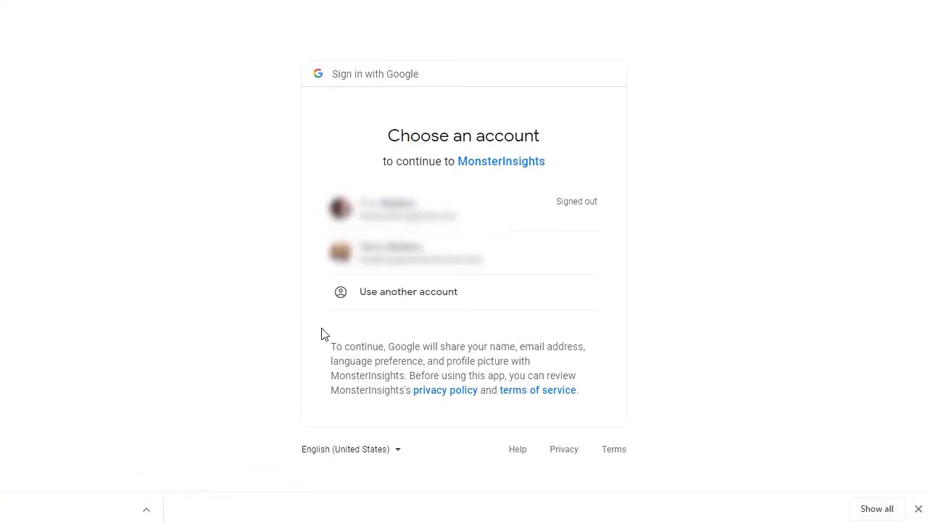
left_click(384, 262)
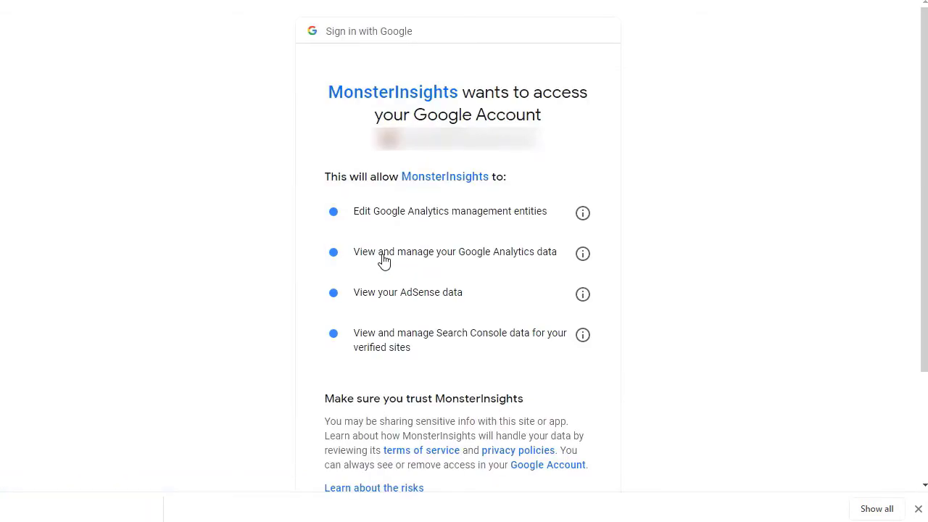
scroll(384, 263, "down", 3)
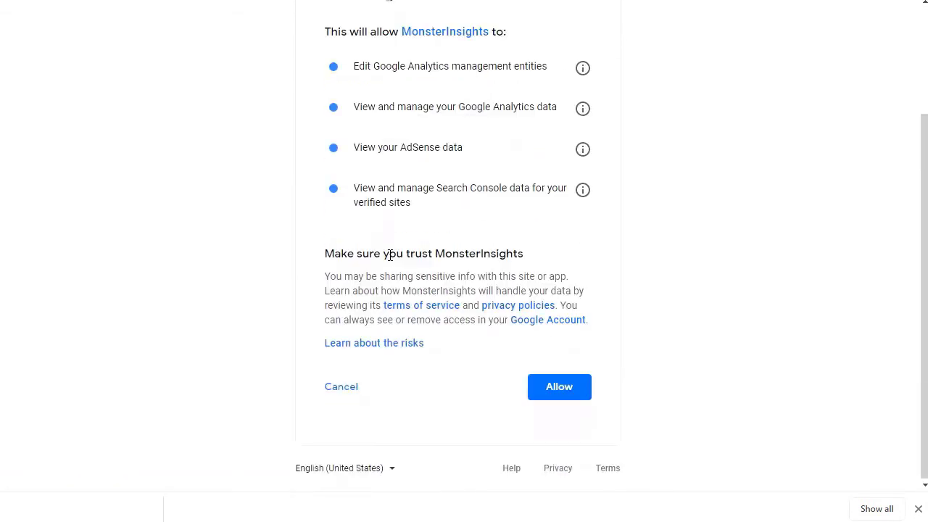
left_click(559, 387)
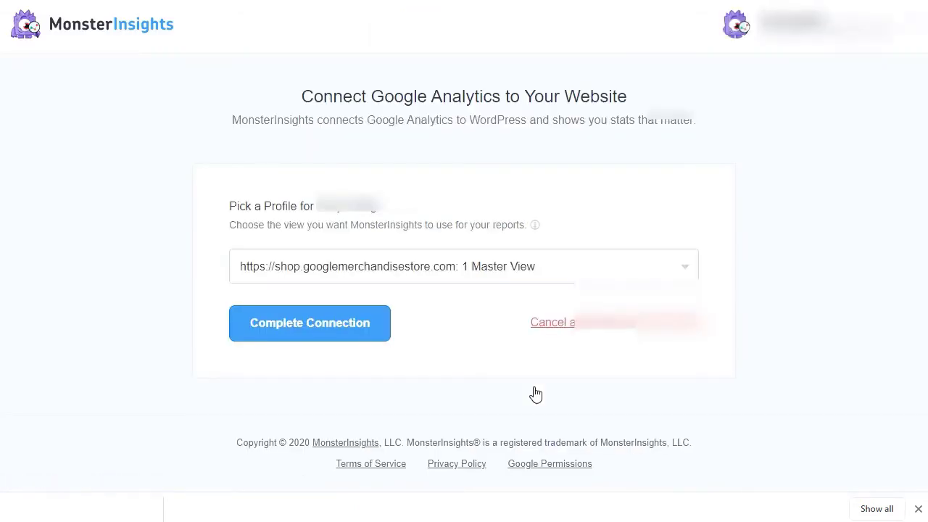
left_click(681, 270)
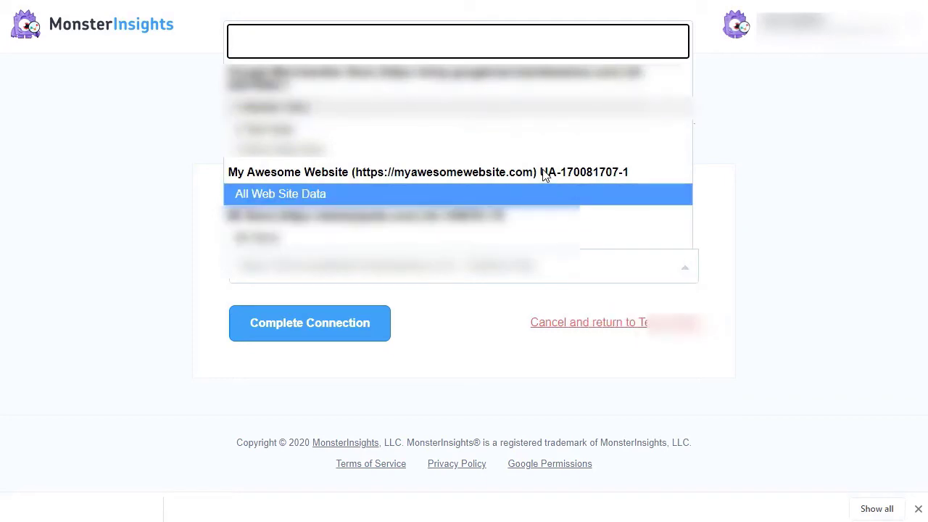
left_click(276, 194)
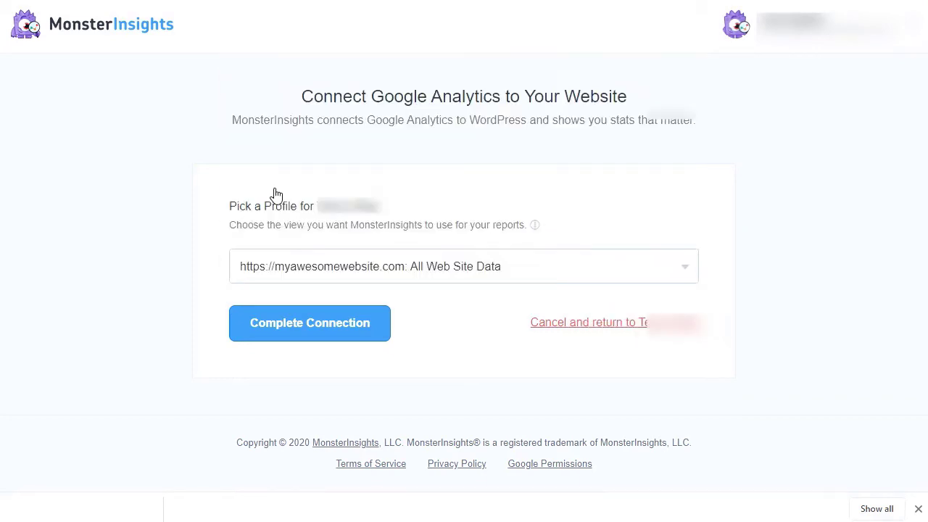
left_click(330, 330)
Save the Recommended Settings step, then continue past the Recommended Addons step
scroll(878, 119, "down", 4)
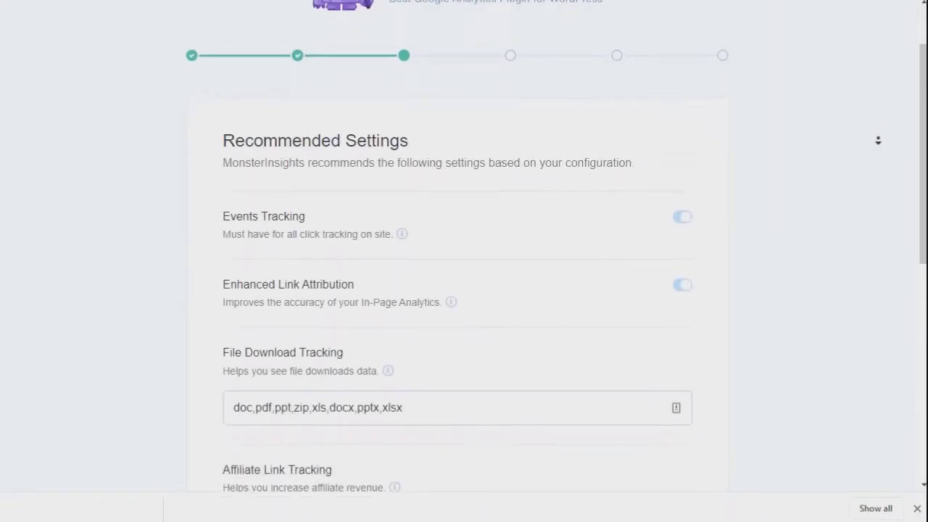
scroll(878, 133, "down", 3)
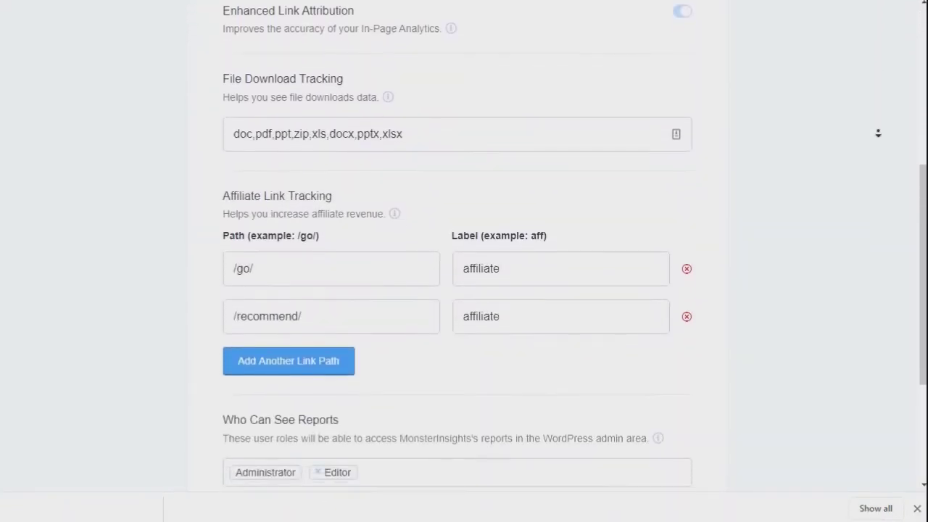
scroll(878, 133, "down", 2)
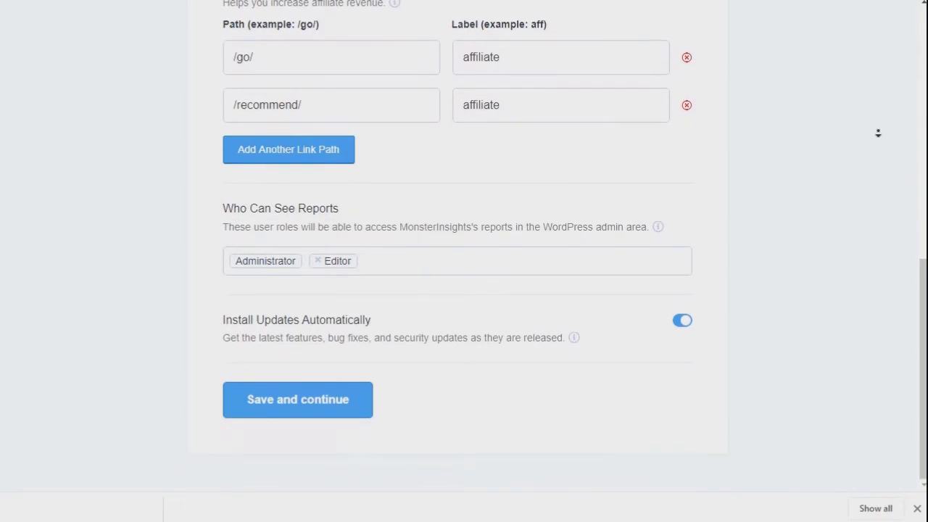
left_click(322, 403)
middle_click(853, 141)
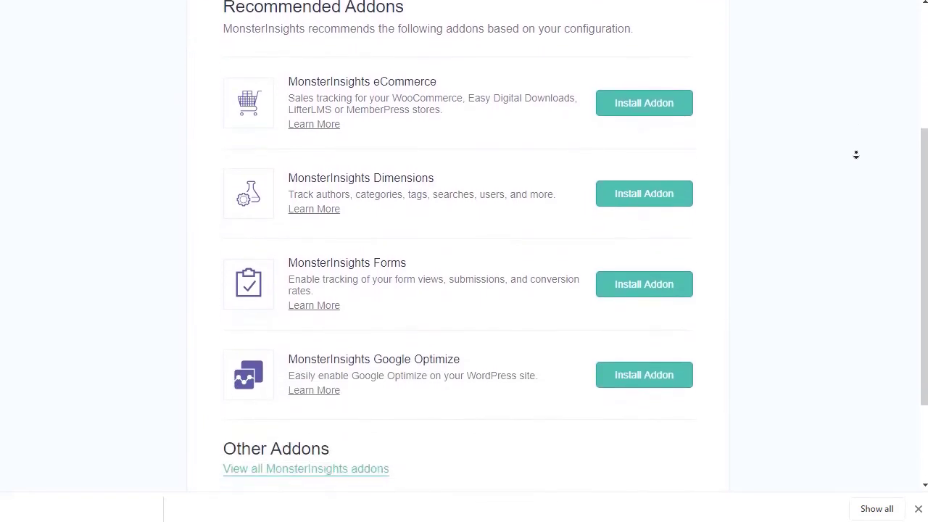
left_click(529, 269)
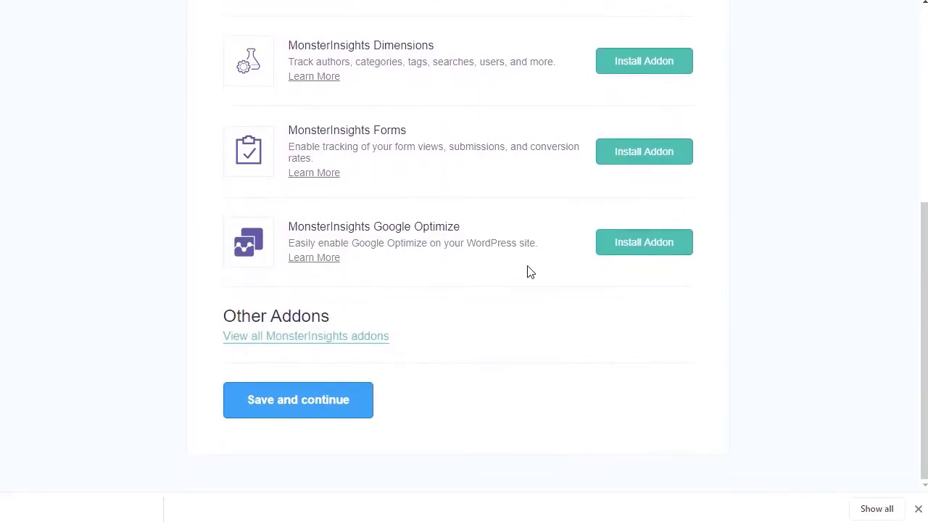
left_click(341, 400)
Skip the WPForms installation and choose Finish Setup & Exit Wizard
middle_click(838, 164)
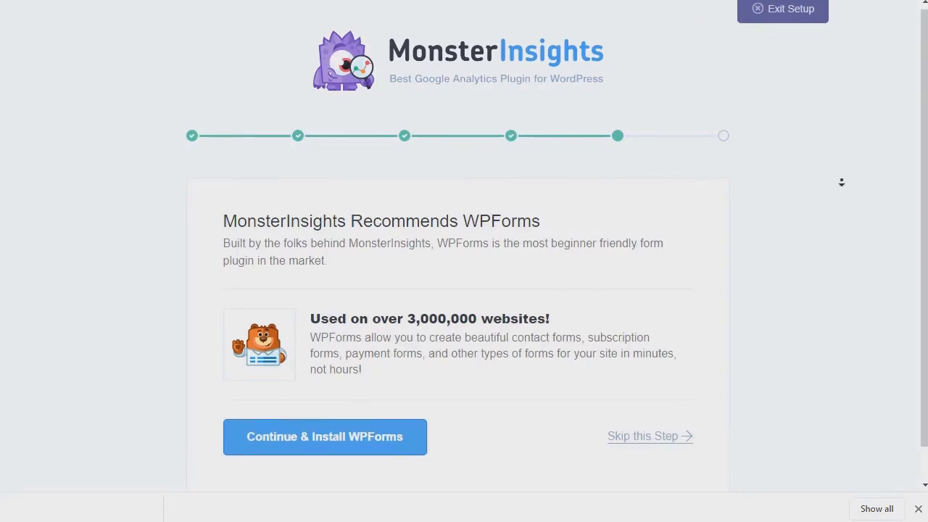
left_click(427, 411)
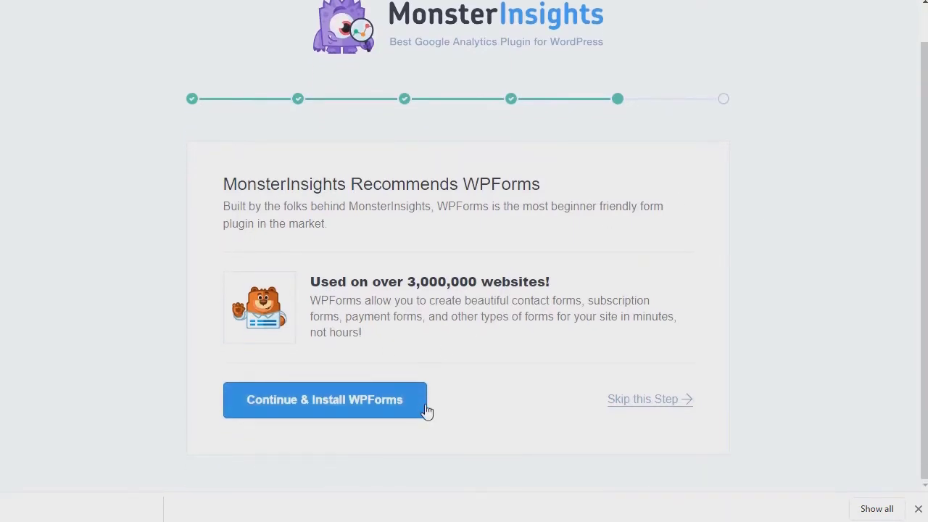
left_click(640, 409)
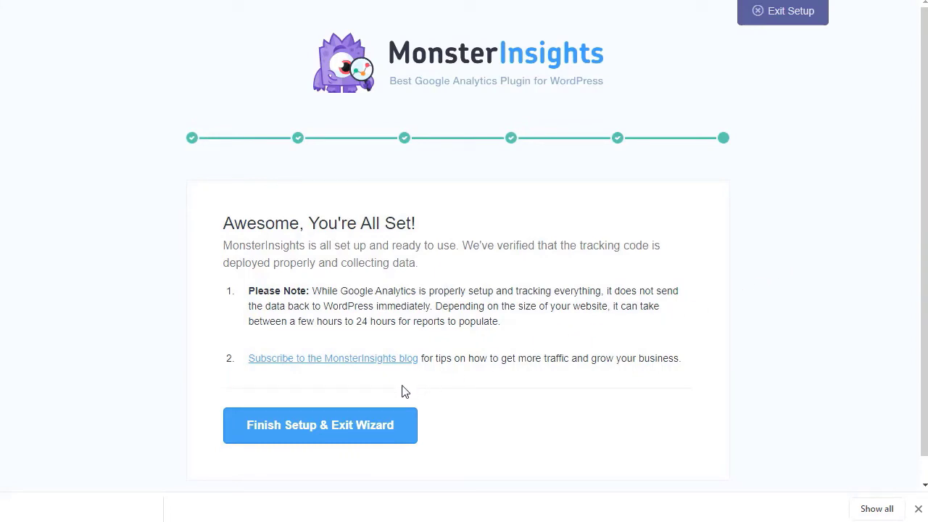
left_click(352, 426)
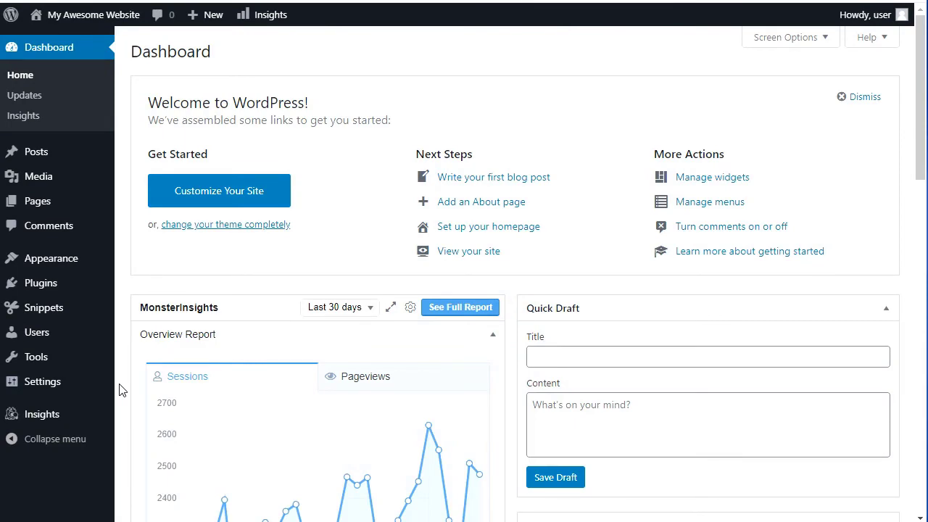
From Insights > Addons, install and activate the Forms addon
mouse_move(51, 420)
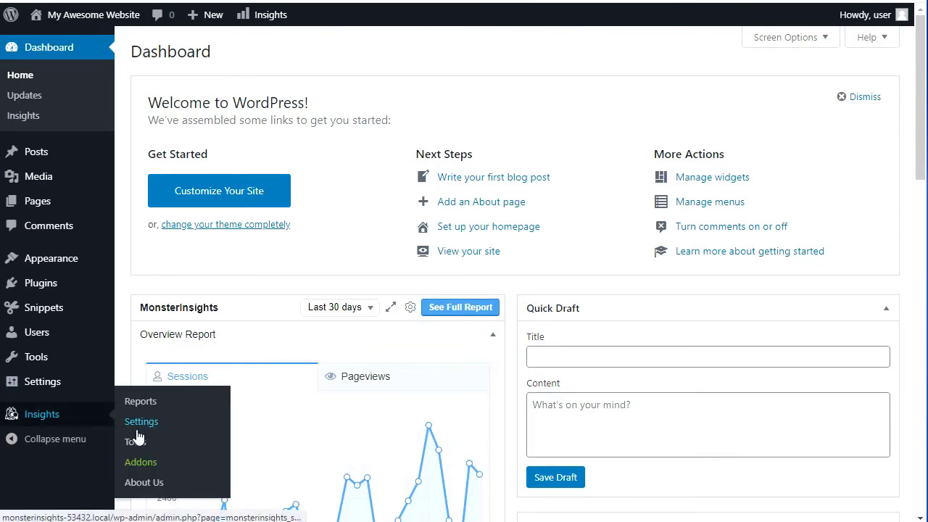
left_click(142, 463)
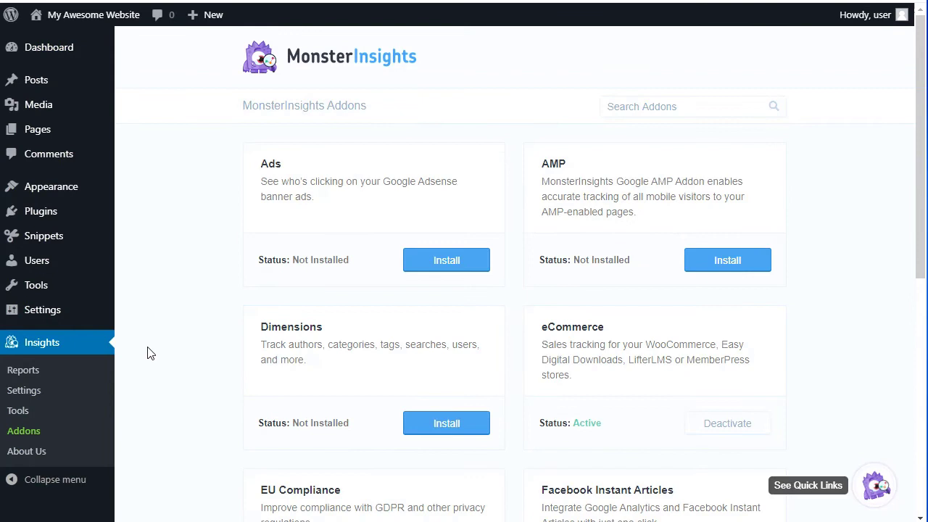
middle_click(150, 353)
scroll(145, 348, "down", 6)
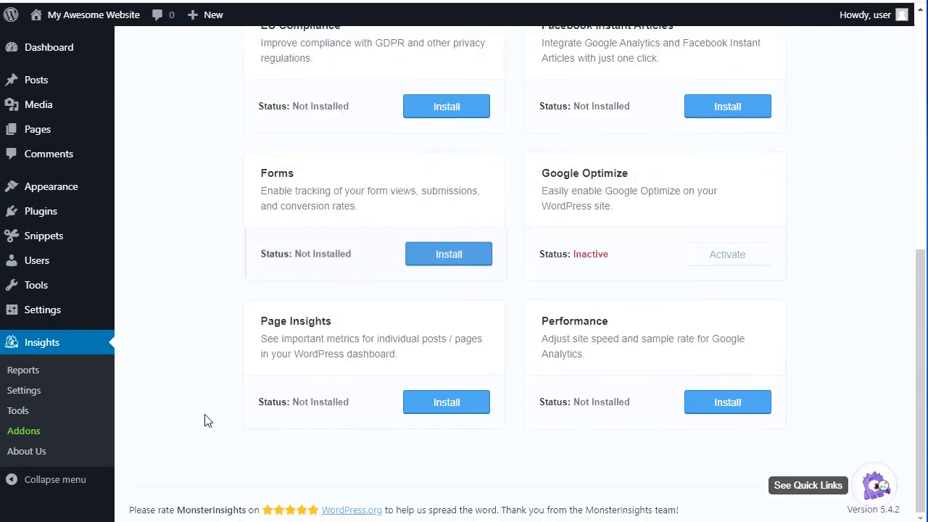
left_click(435, 255)
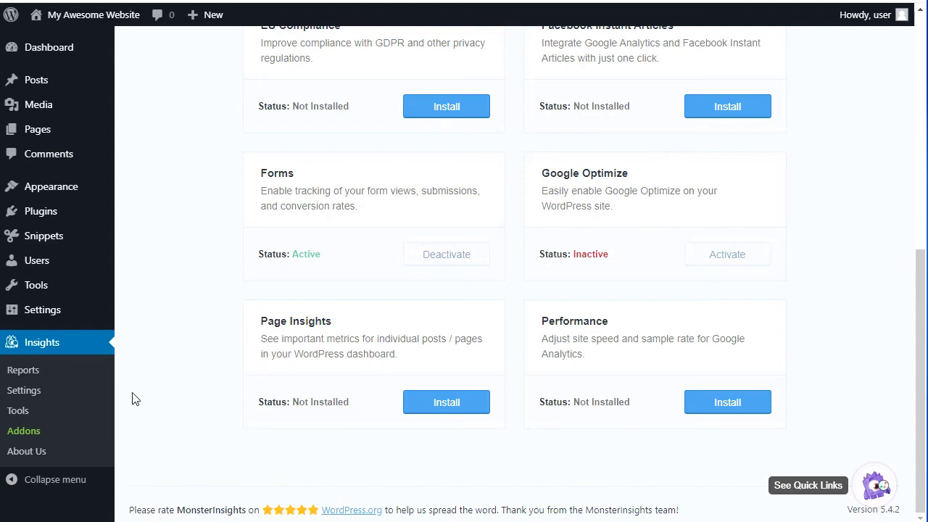
Show the MonsterInsights Forms report and scroll through impressions, conversions and conversion rates for ten forms
left_click(30, 374)
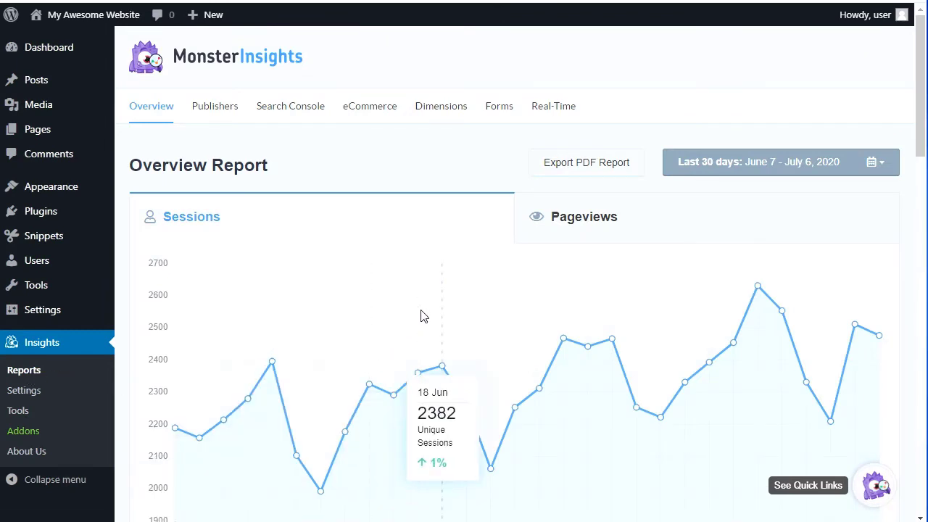
left_click(497, 117)
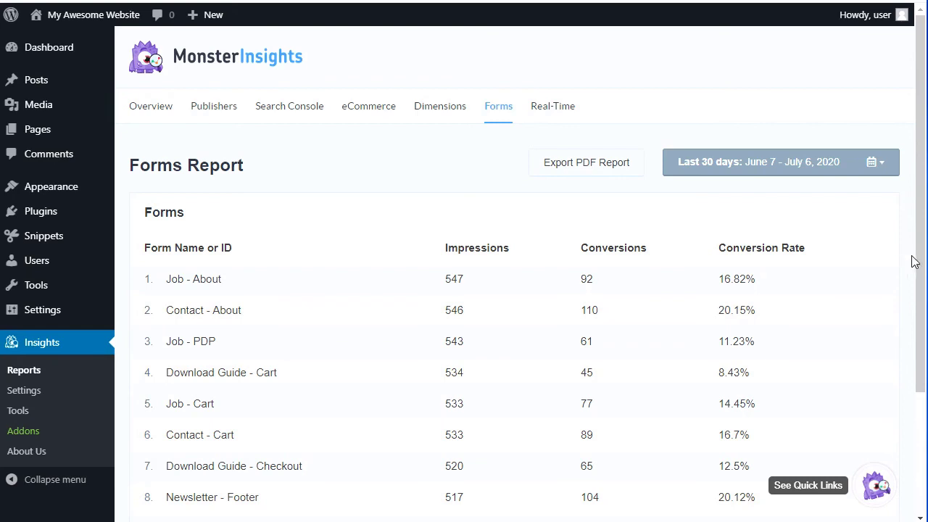
left_click_drag(920, 251, 921, 377)
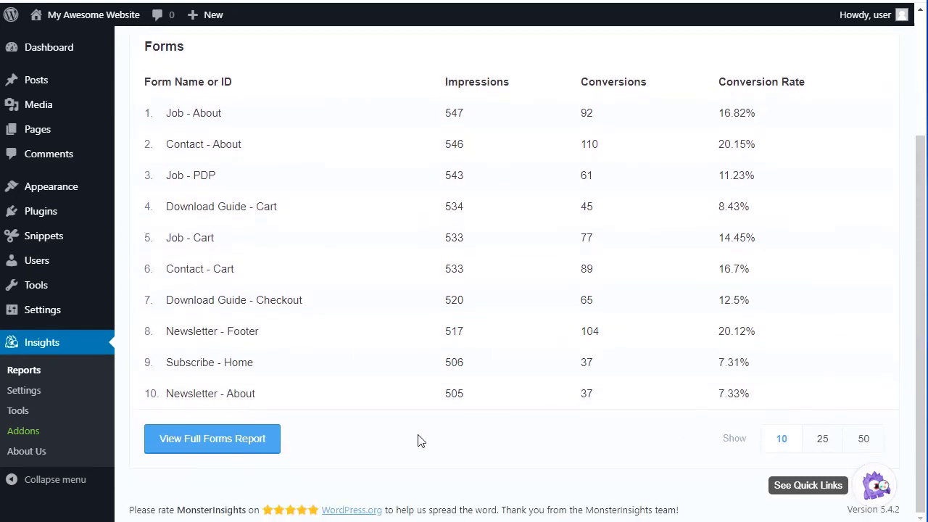
Jump from the full forms report to Google Analytics' Conversions > Goals Overview
left_click(246, 442)
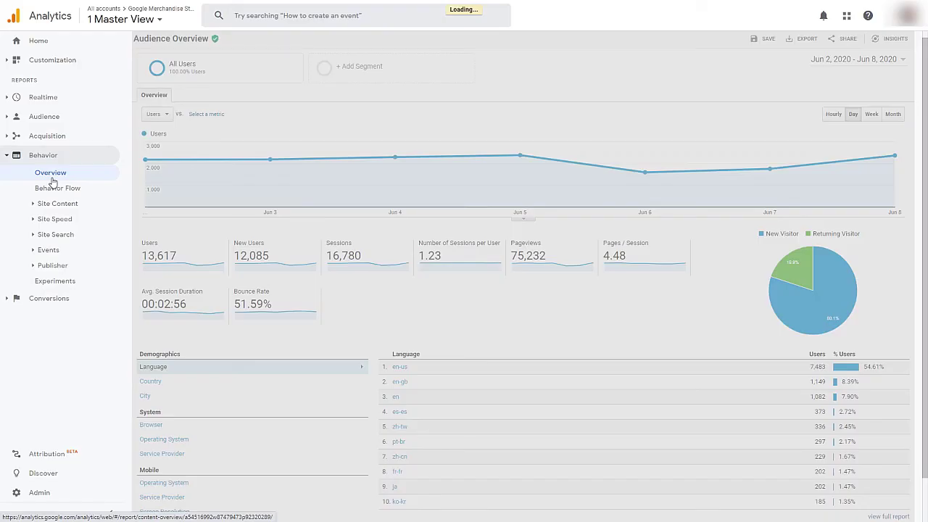
left_click(52, 179)
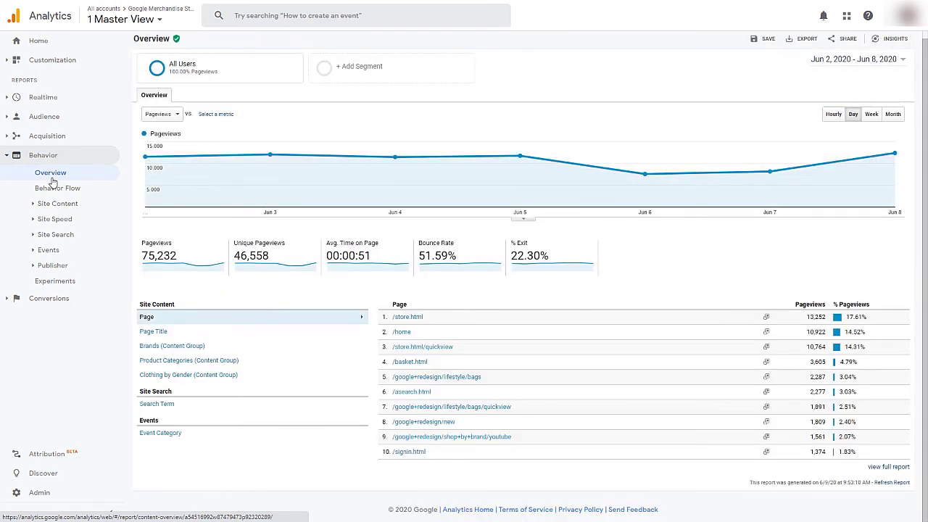
left_click(40, 298)
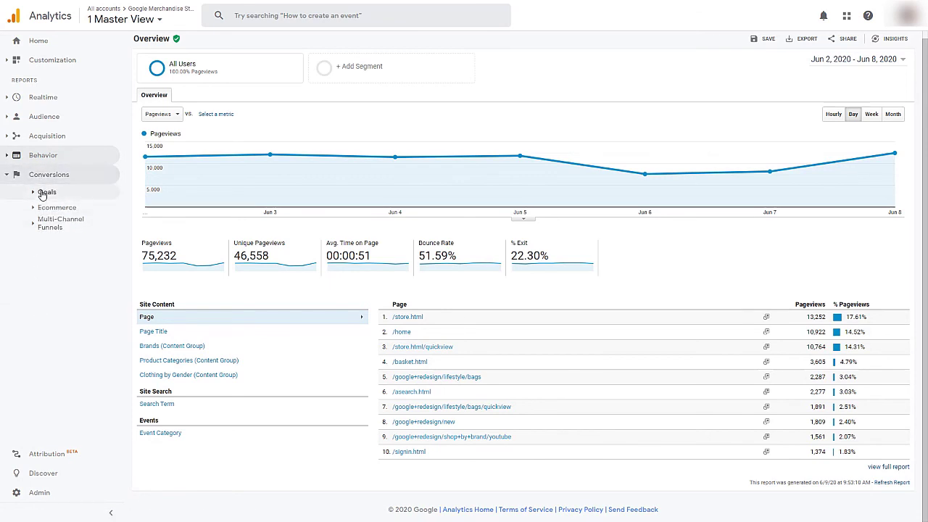
left_click(42, 192)
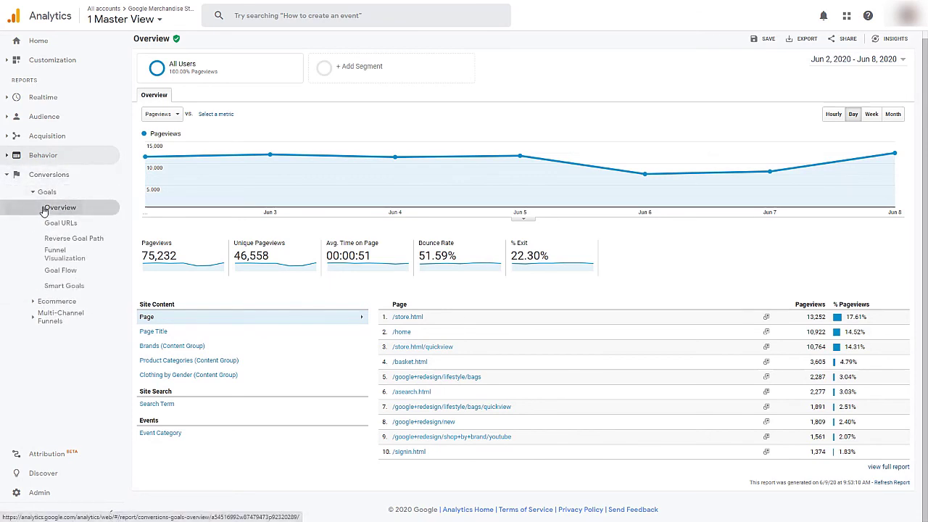
left_click(44, 208)
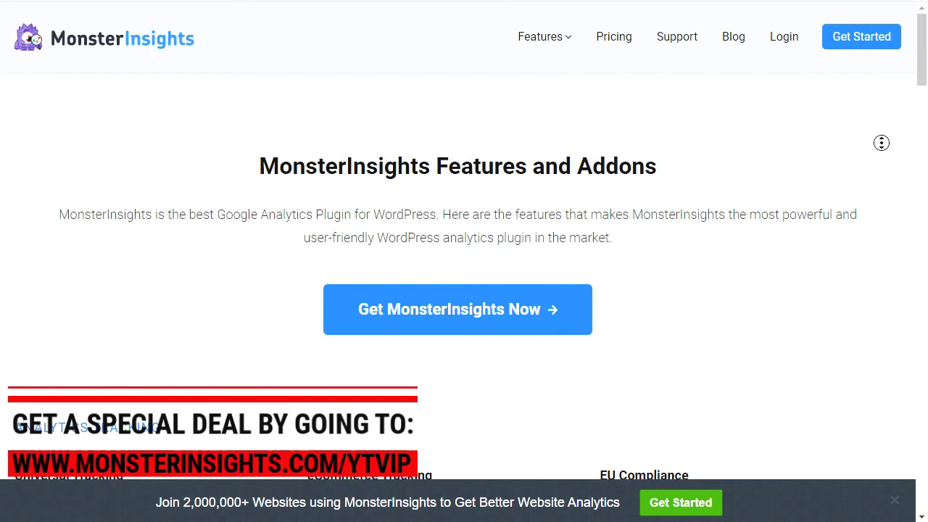
Scroll the Features and Addons page down to Author, Post Type, SEO Score and Tag Tracking features
scroll(883, 166, "down", 3)
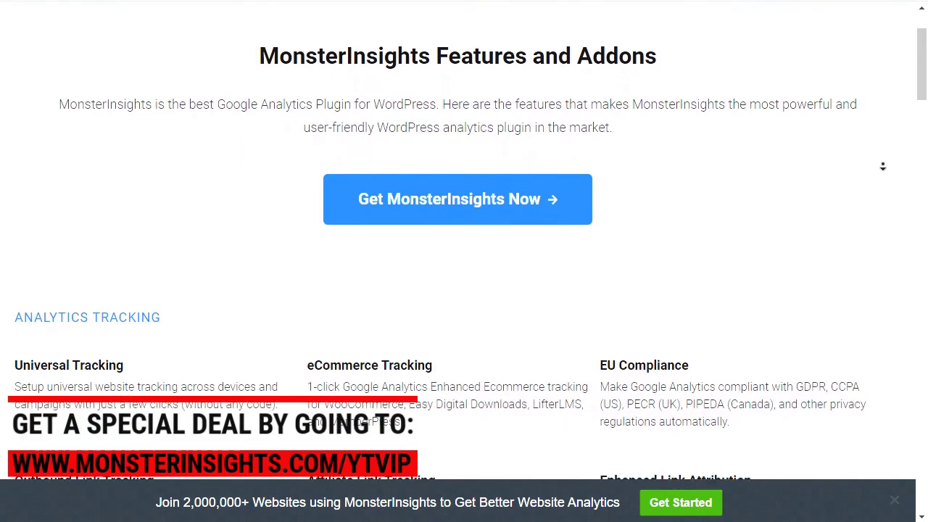
scroll(883, 166, "down", 5)
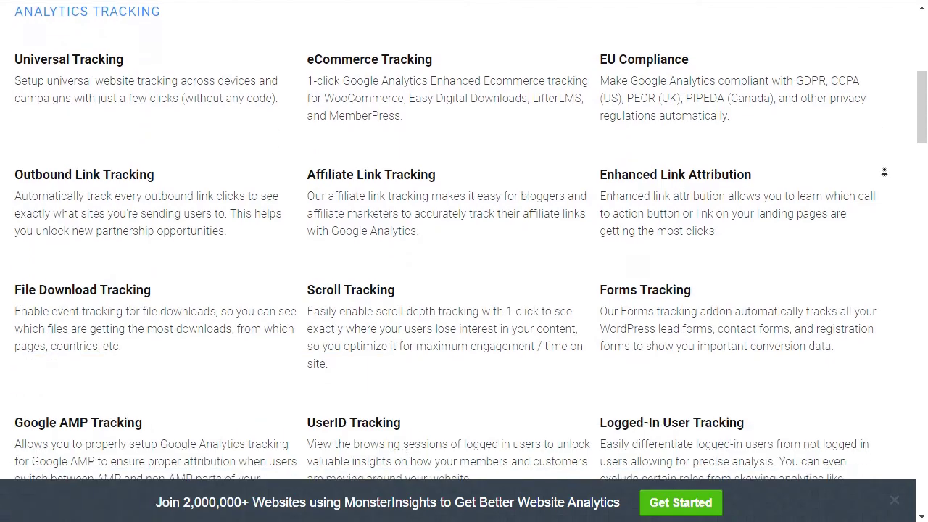
scroll(884, 172, "down", 5)
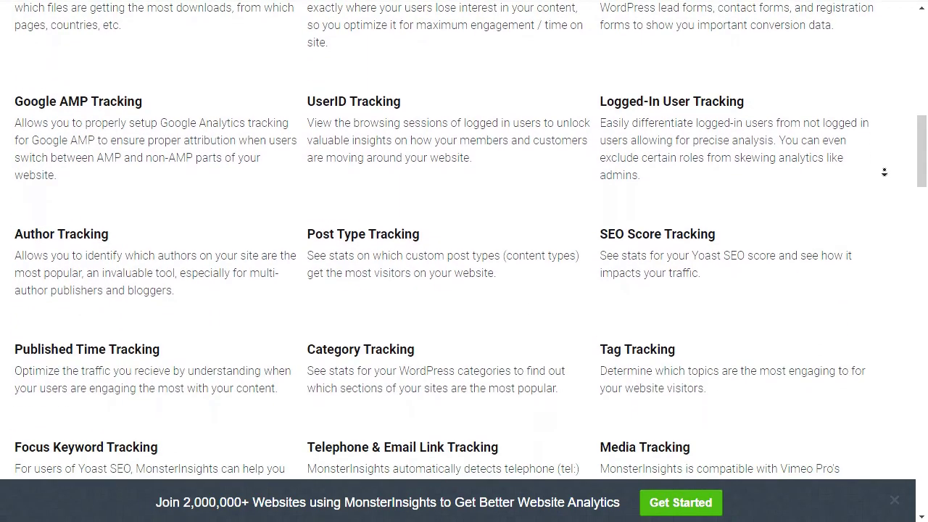